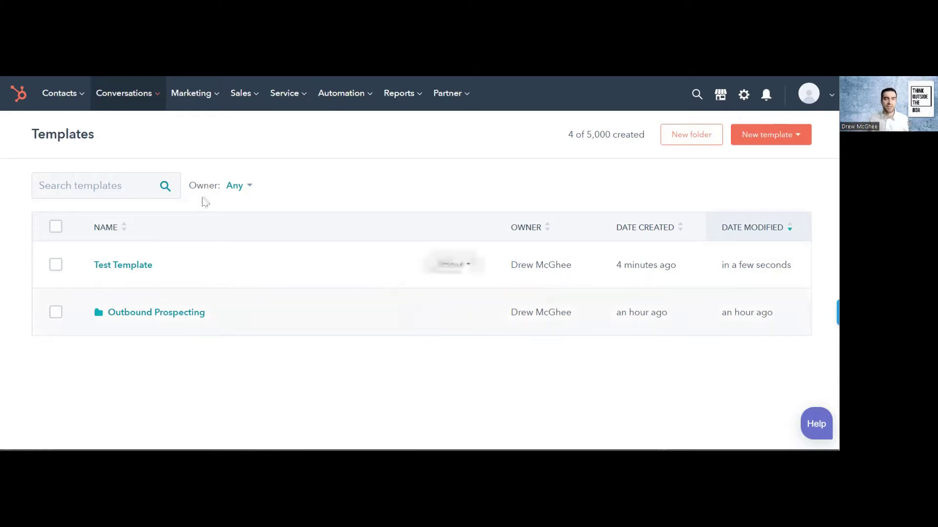
Open the Templates page of the Conversations section.
mouse_move(126, 104)
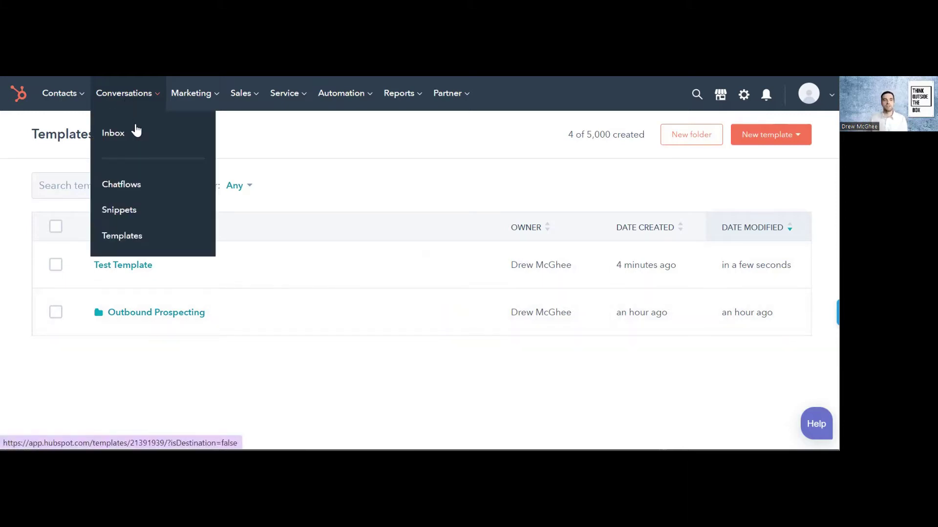
left_click(135, 238)
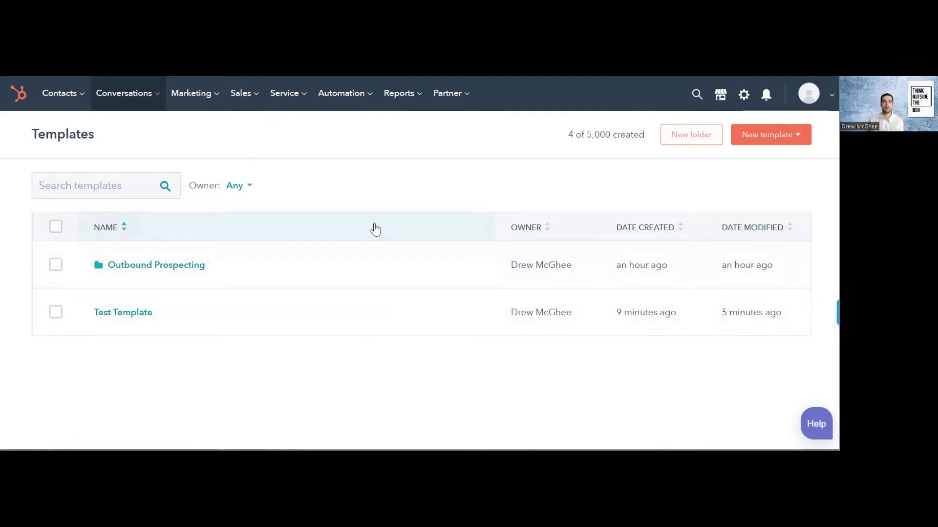
left_click(765, 137)
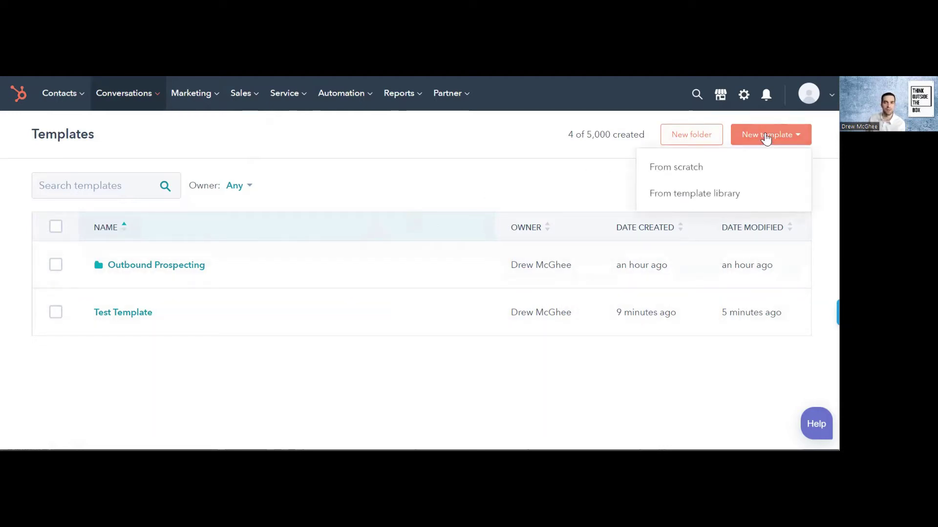
left_click(726, 171)
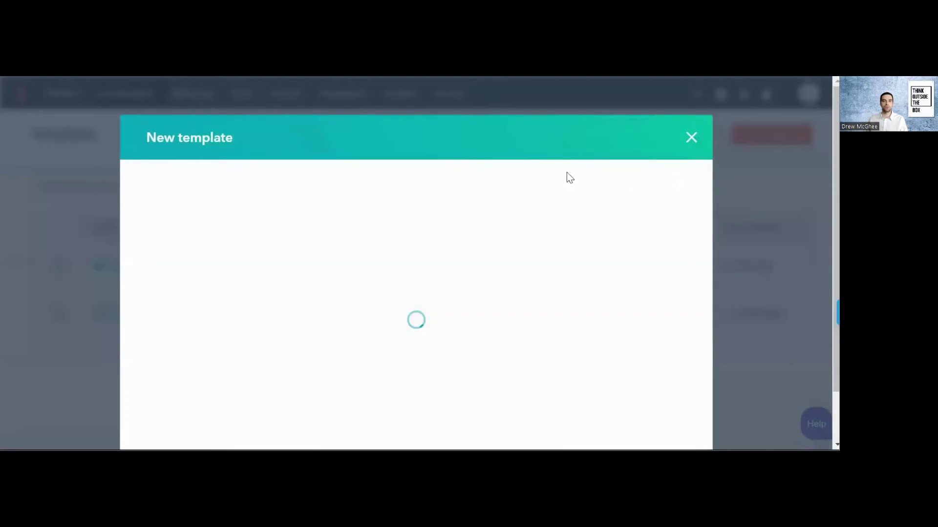
scroll(270, 260, "down", 2)
scroll(245, 360, "up", 1)
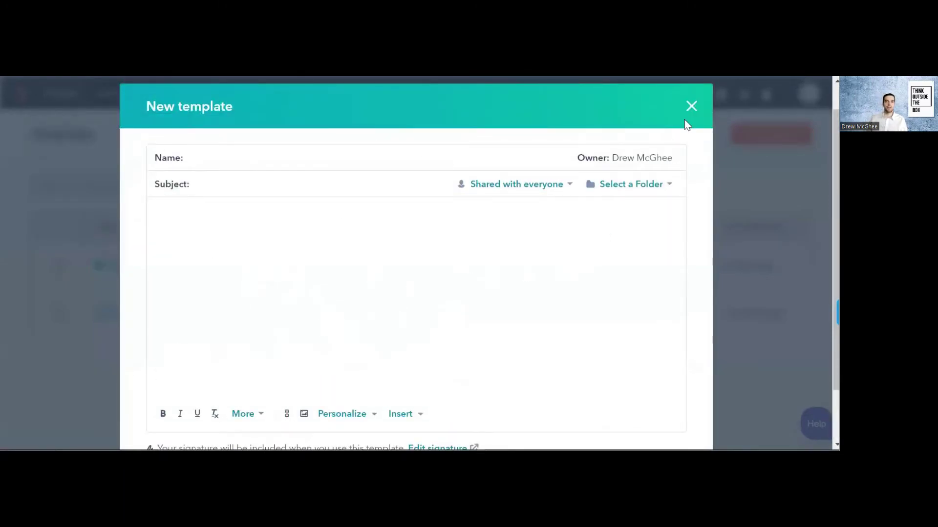
left_click(691, 108)
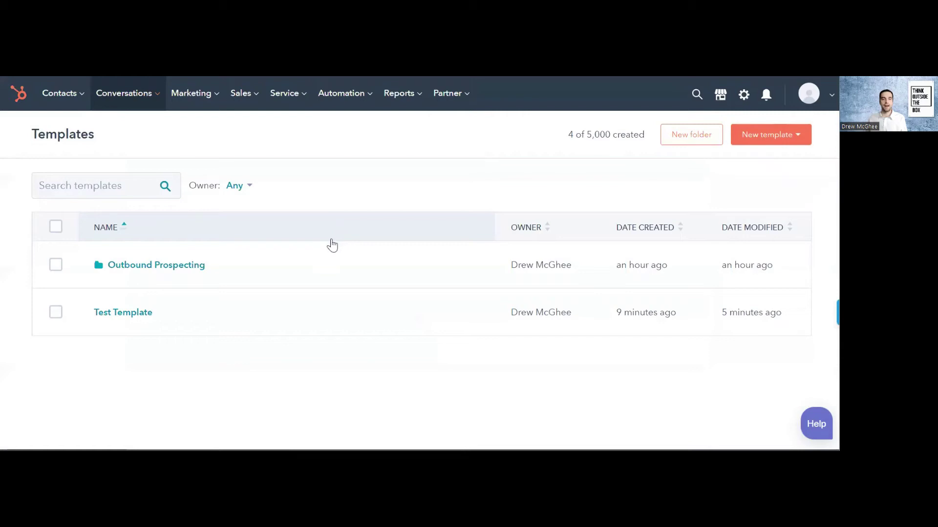
Open Test Template for editing.
left_click(136, 317)
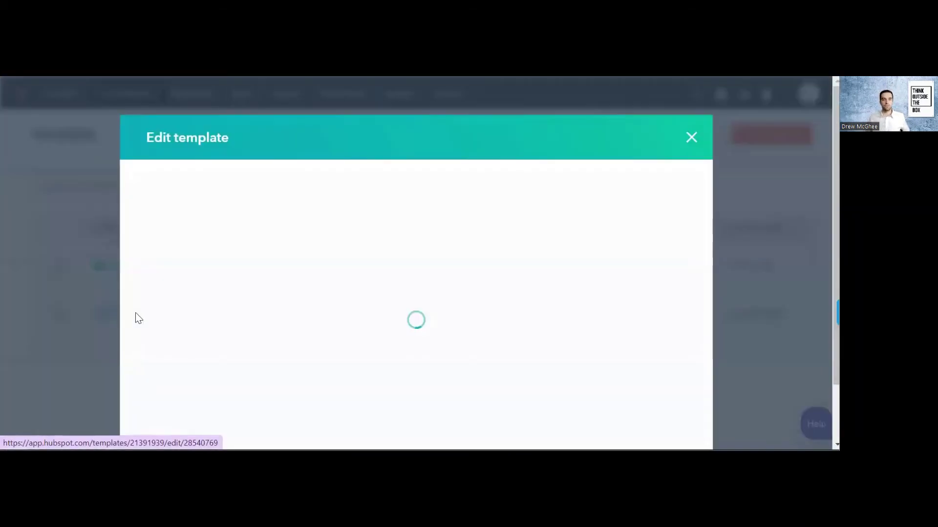
scroll(350, 271, "down", 2)
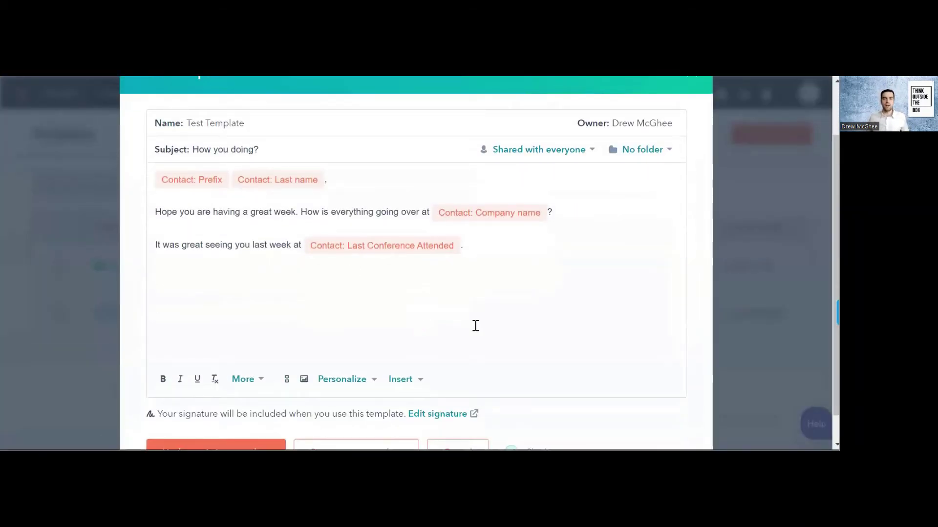
Examine the template's name, subject, message body, save options and the Prefix and Last name tokens in the greeting.
left_click_drag(253, 122, 187, 122)
left_click(259, 127)
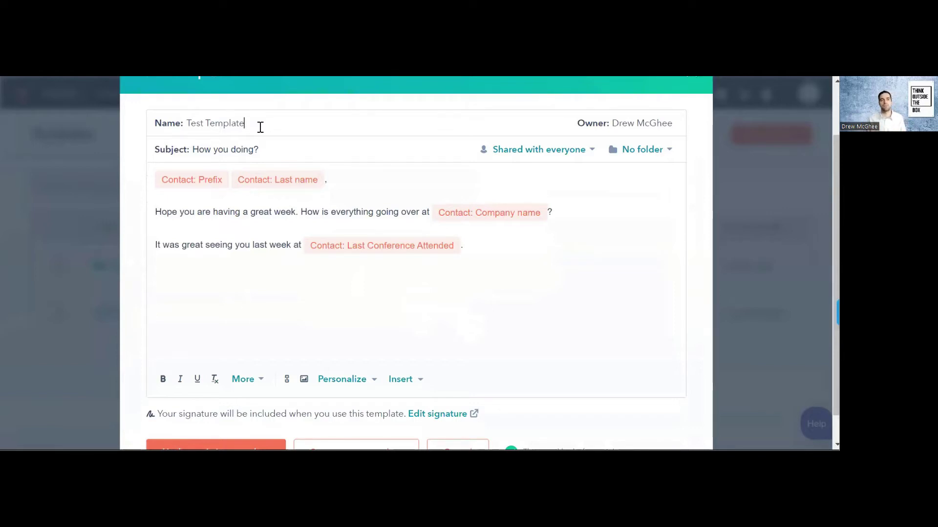
left_click_drag(244, 123, 187, 123)
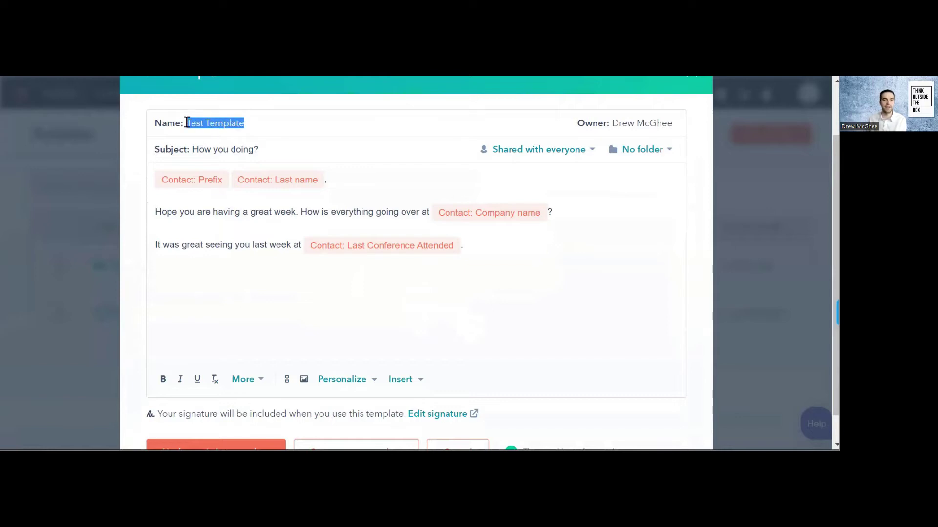
left_click(268, 149)
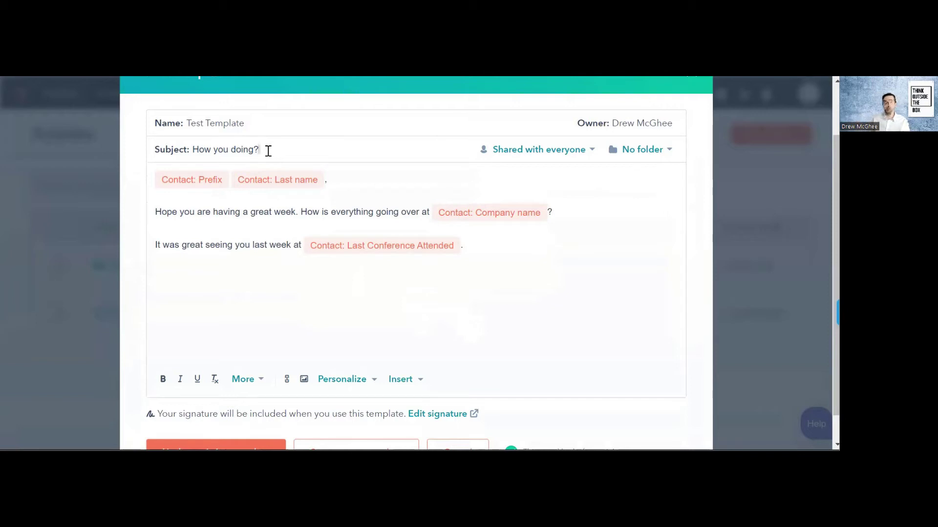
left_click(329, 179)
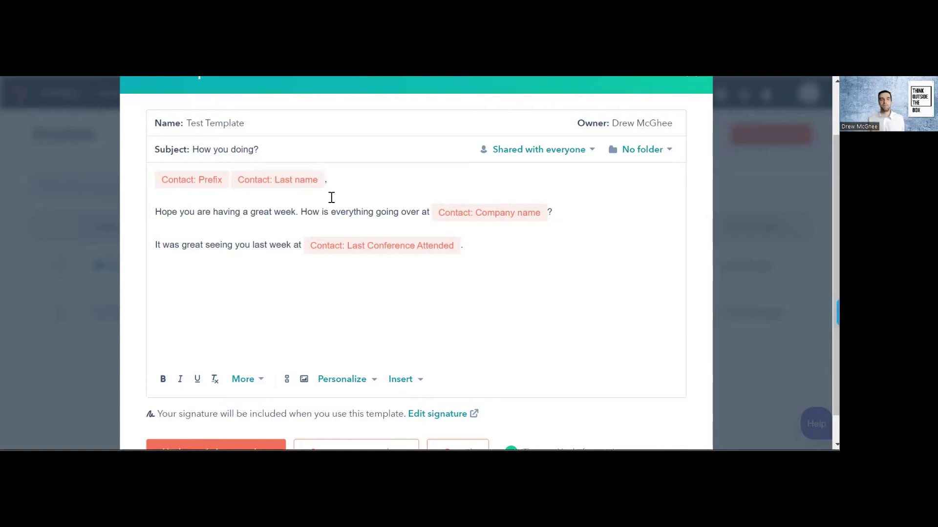
scroll(310, 224, "down", 1)
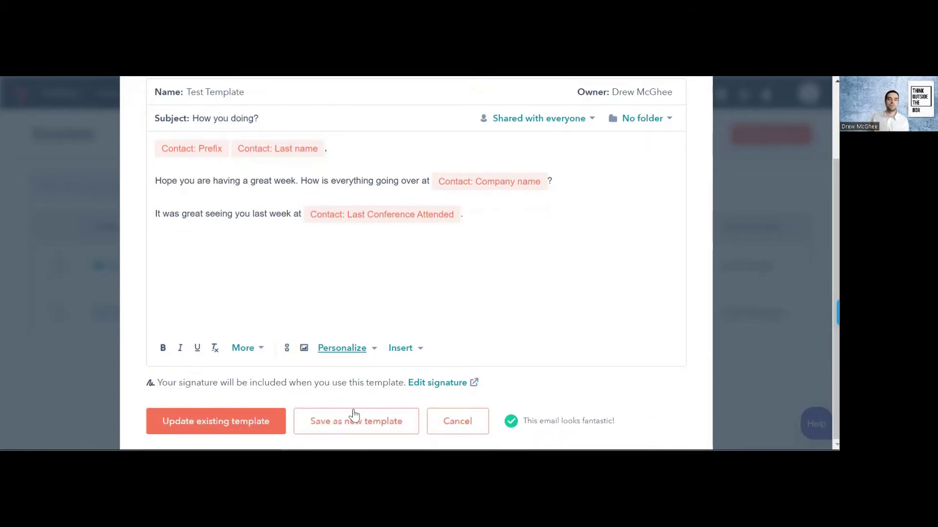
scroll(293, 244, "up", 2)
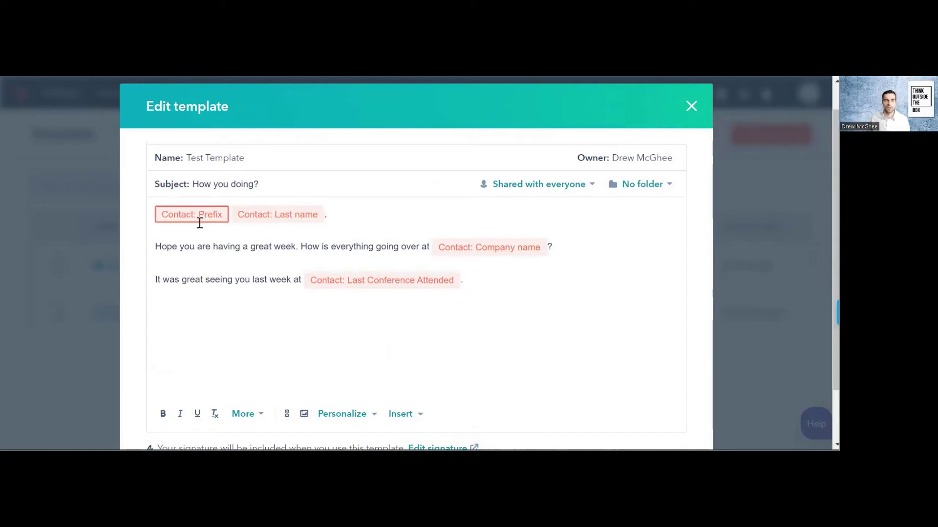
left_click(276, 214)
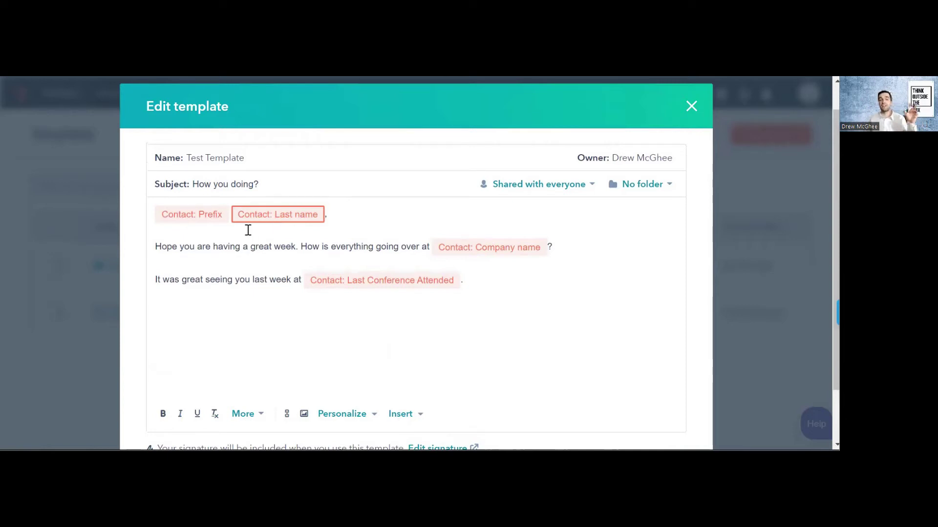
left_click(222, 215)
Try out a First name contact token at the end of the greeting line, and delete it again.
left_click(372, 214)
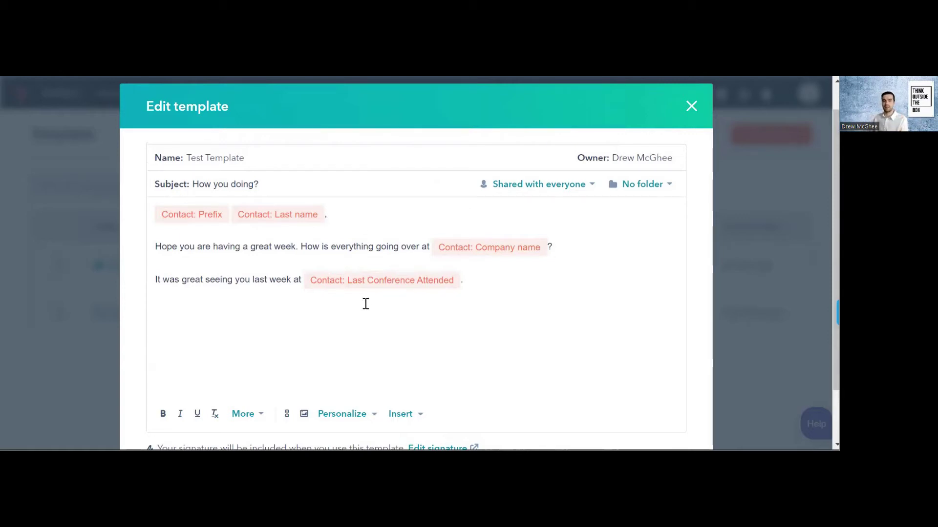
left_click(345, 414)
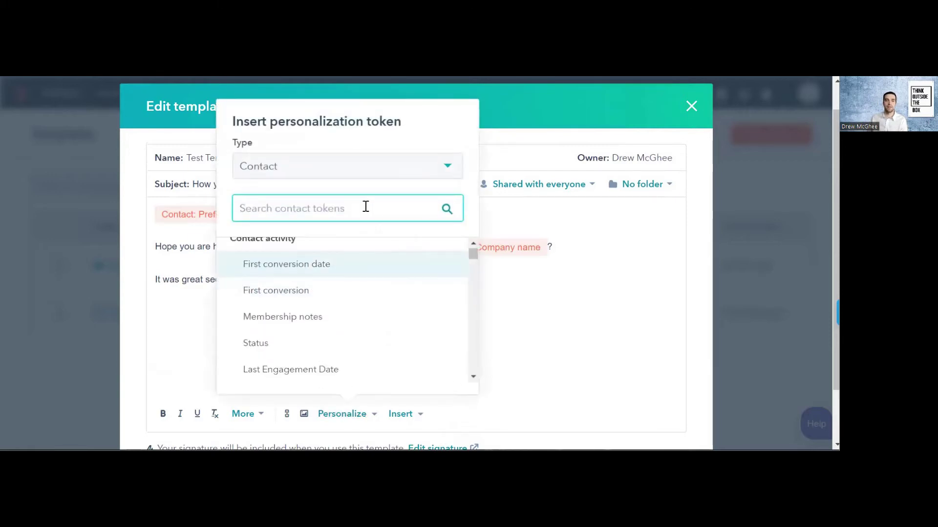
type("First name")
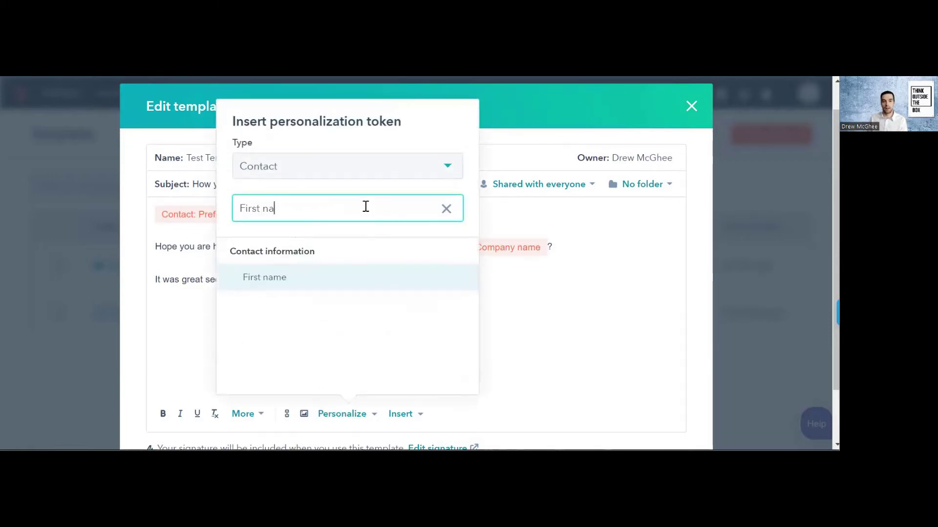
left_click(307, 281)
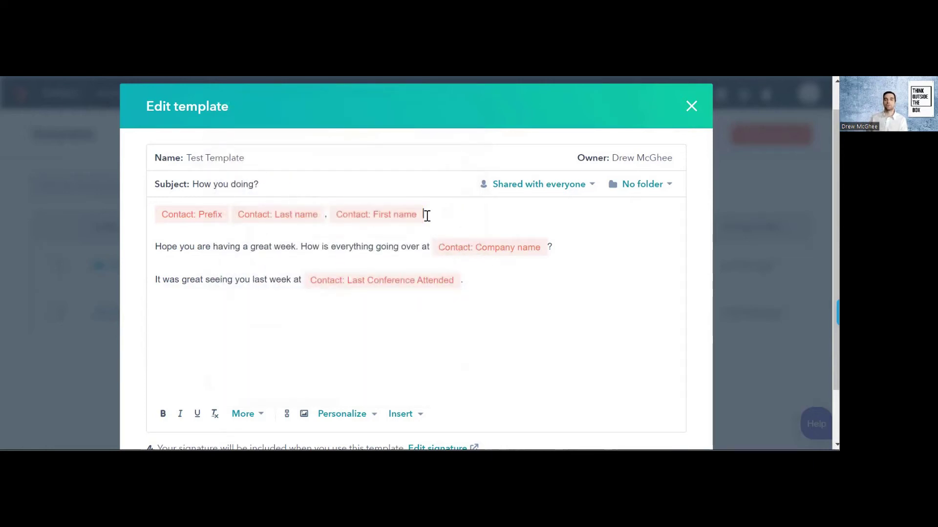
key("BackSpace")
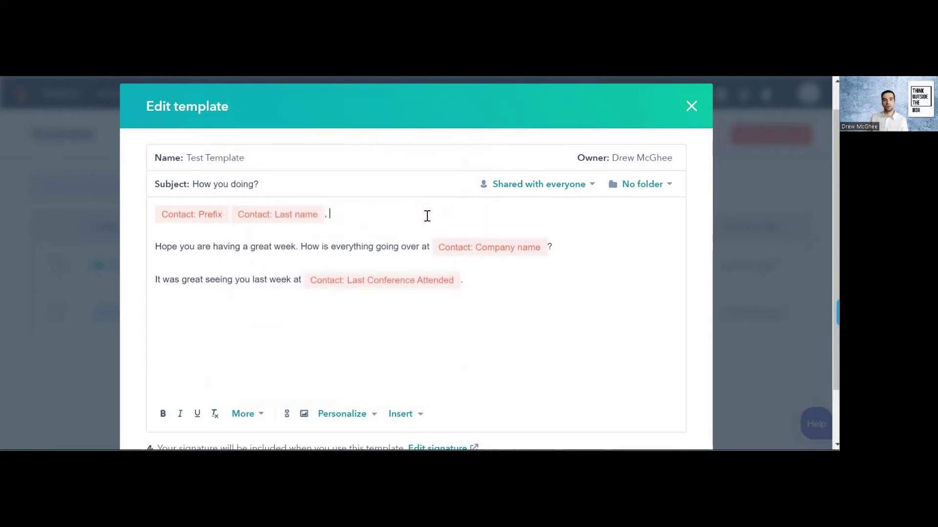
left_click(335, 415)
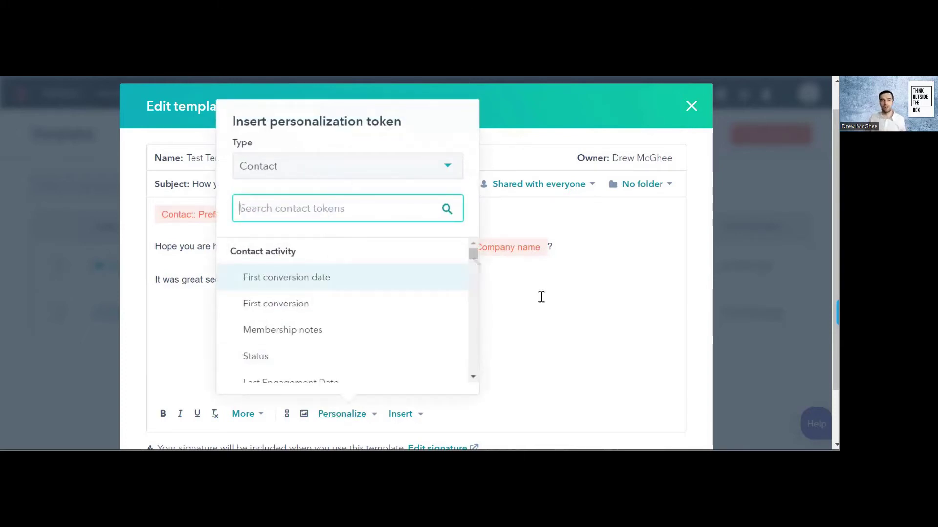
left_click(603, 274)
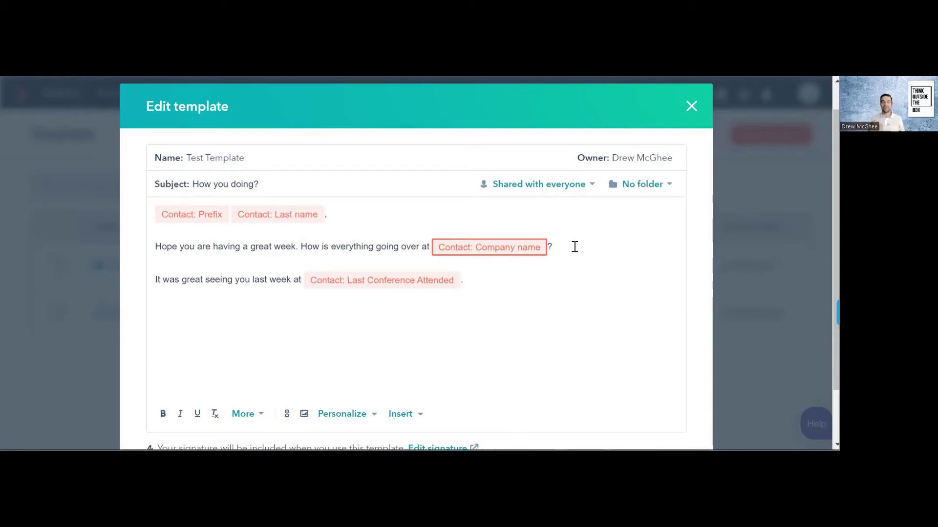
left_click(503, 324)
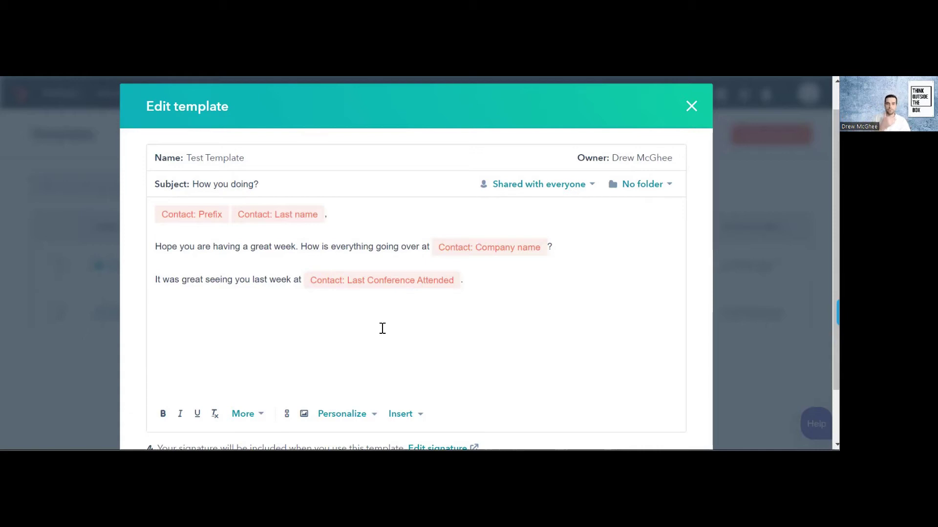
left_click(380, 286)
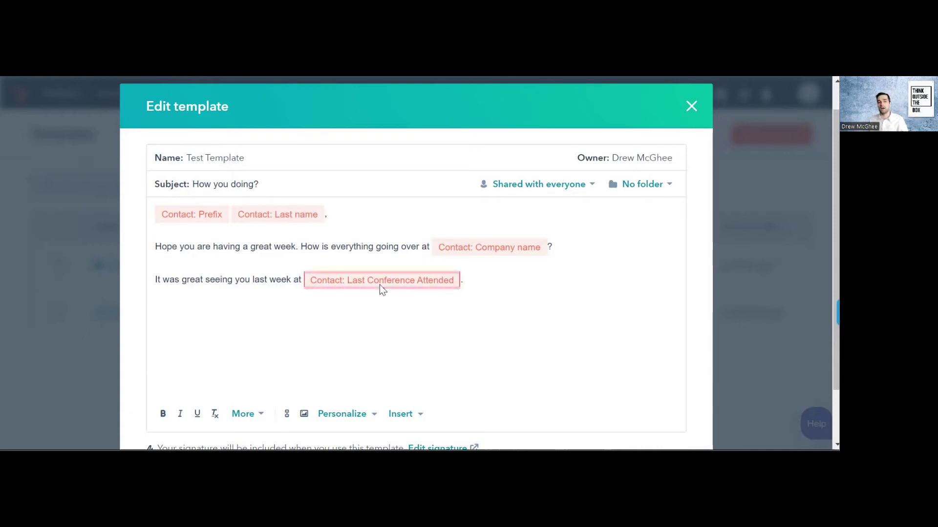
Insert a meeting link displayed as "Meet with me here" below the last sentence, linked to the 30 Min meeting.
left_click(392, 320)
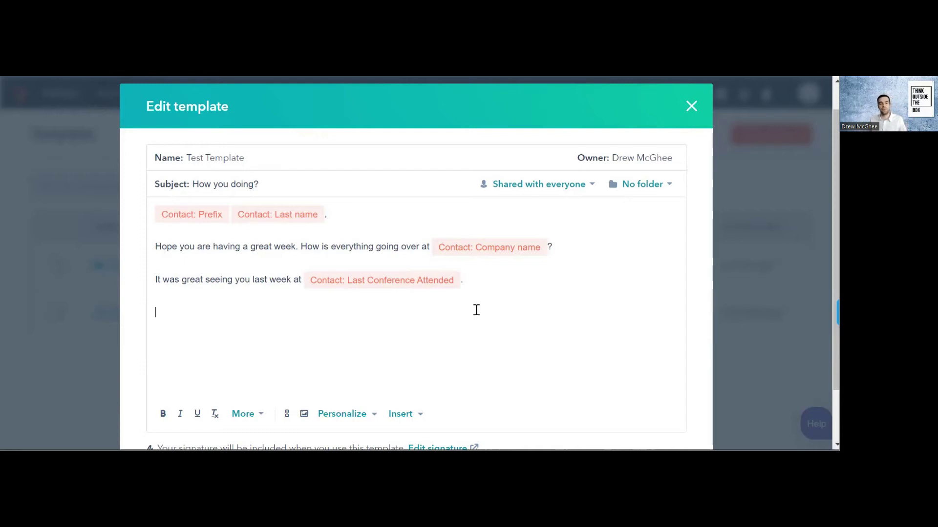
left_click(409, 425)
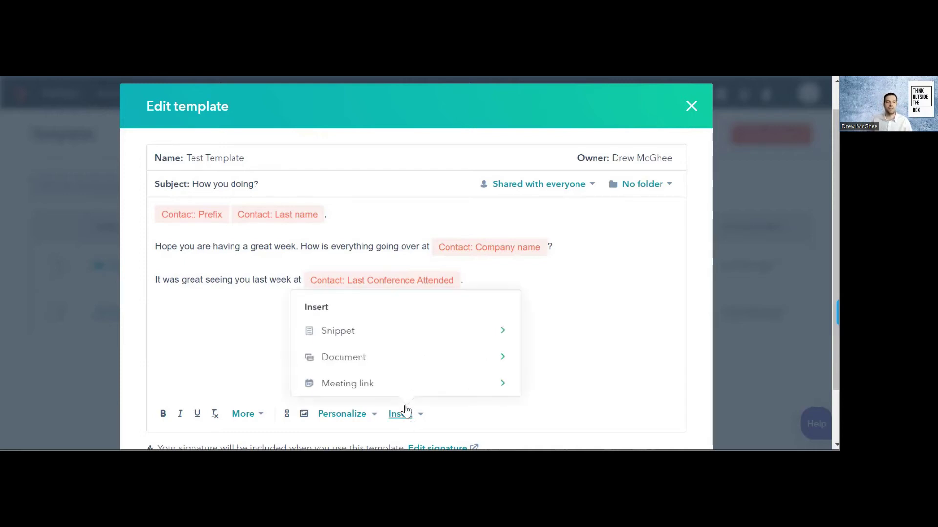
left_click(404, 386)
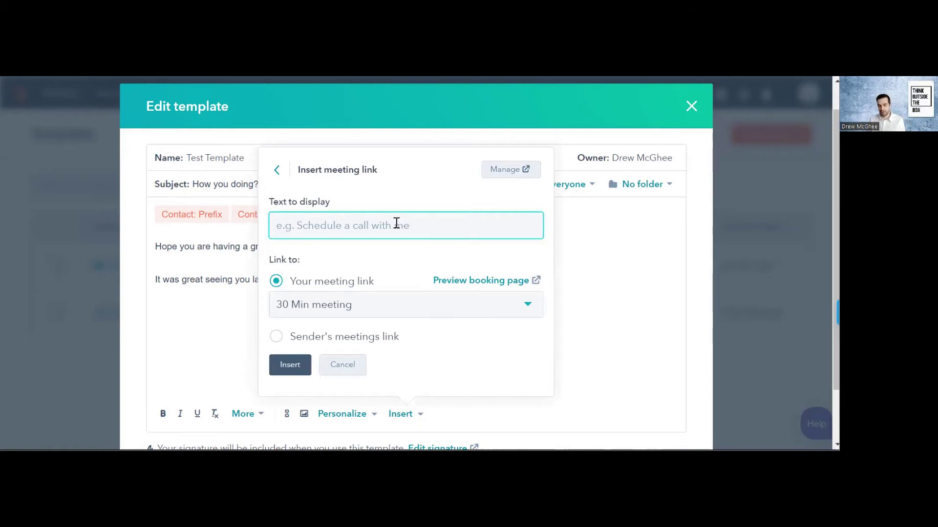
type("Mee")
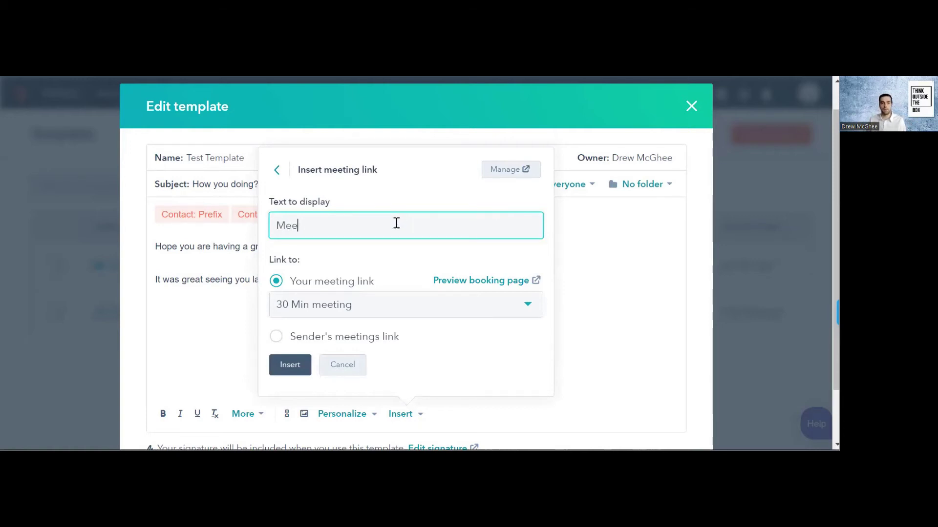
type("t with me here")
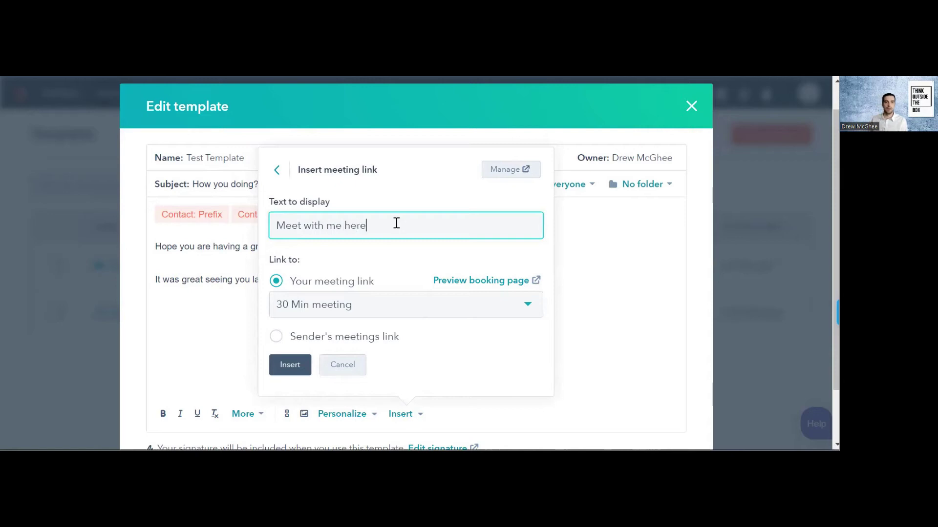
left_click(377, 309)
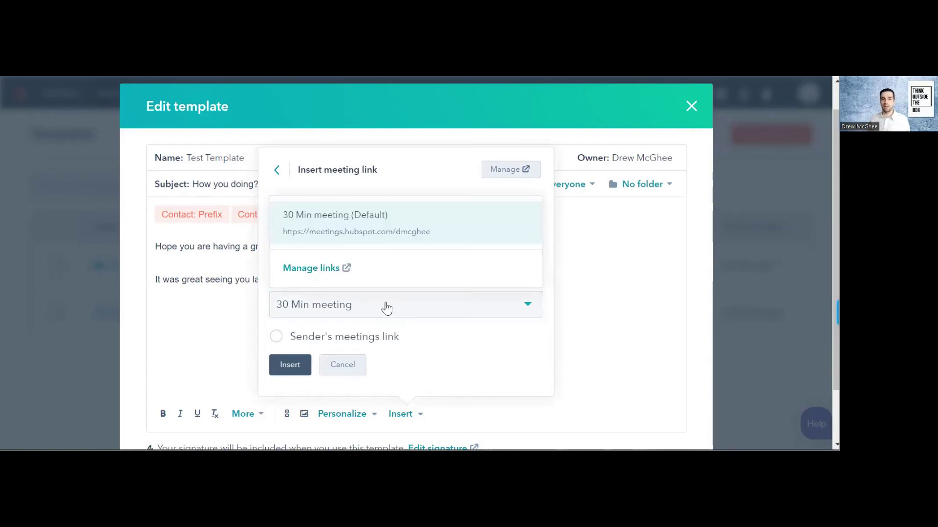
left_click(391, 309)
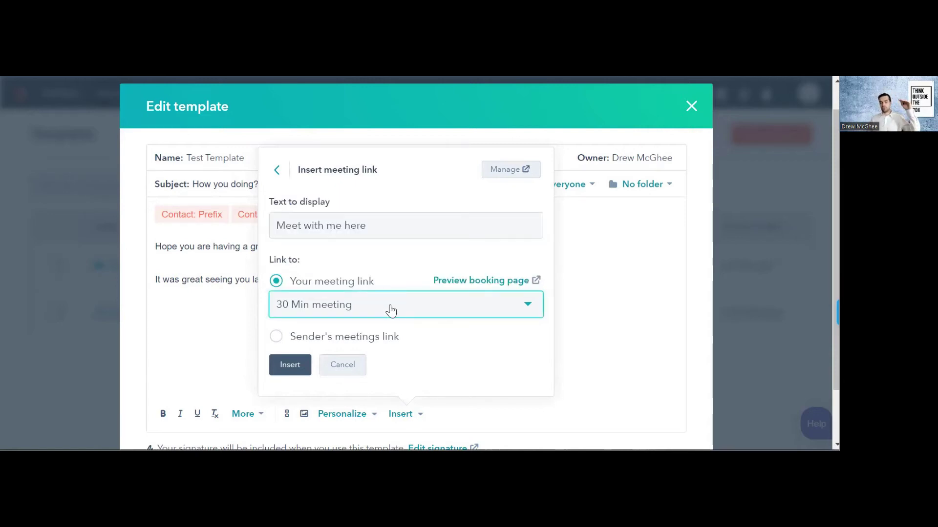
left_click(292, 366)
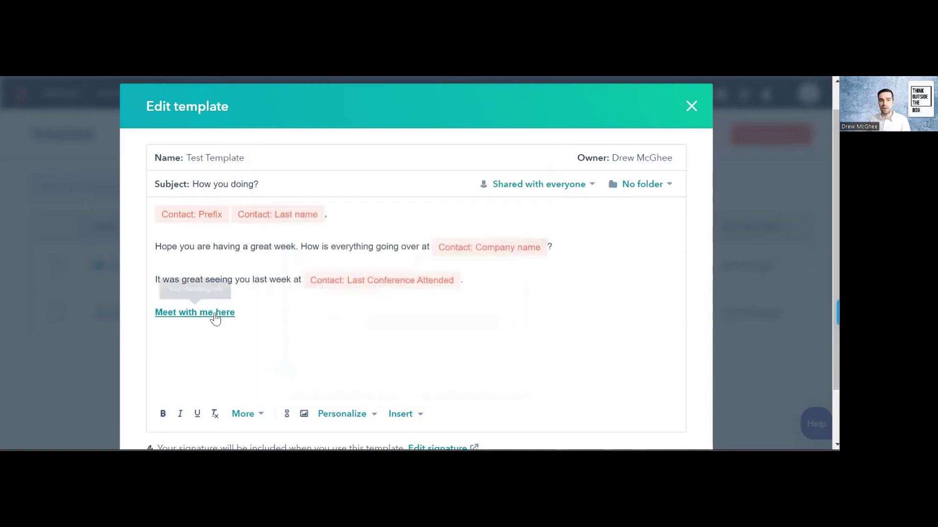
Preview the booking page of the "Meet with me here" link and look through its available dates and times.
left_click(215, 315)
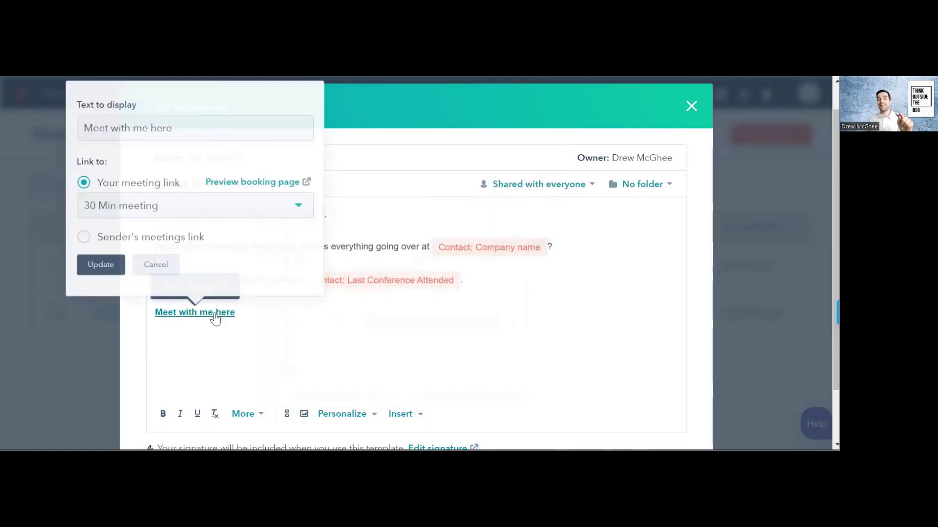
left_click(265, 184)
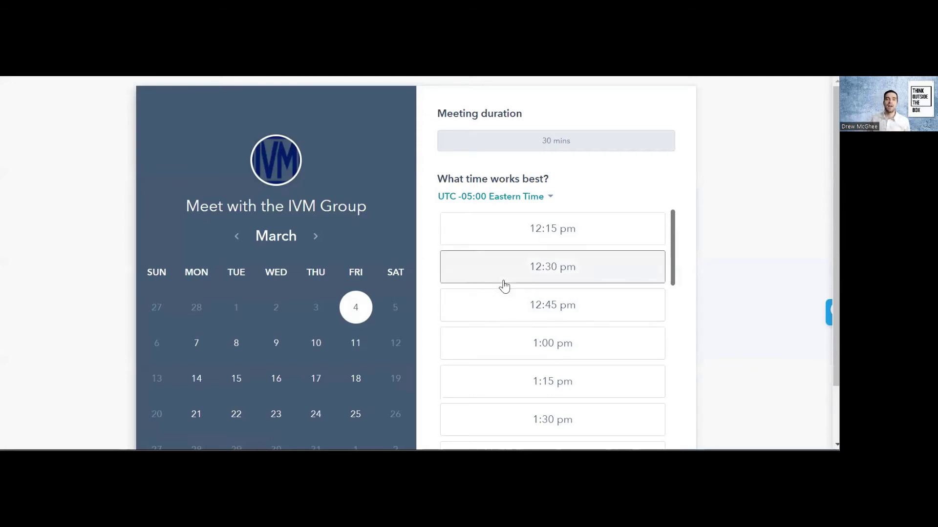
scroll(508, 307, "down", 4)
scroll(496, 347, "up", 4)
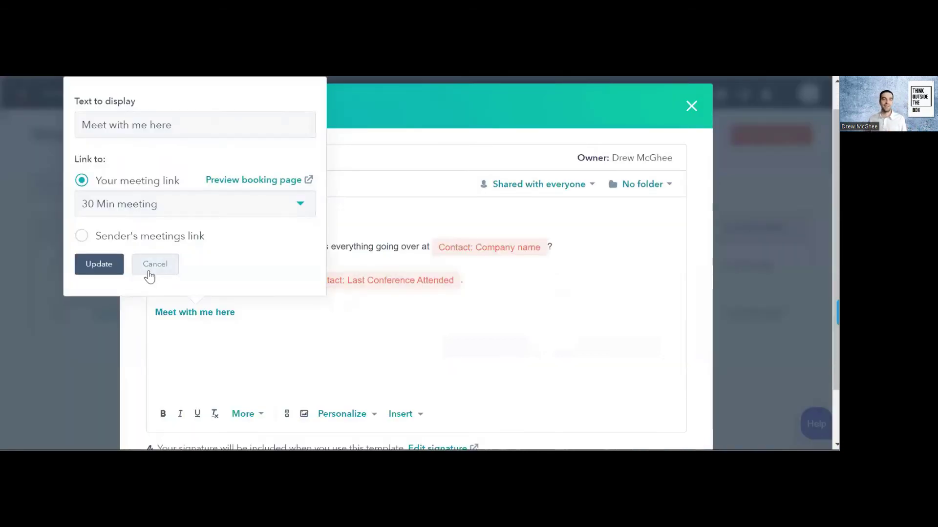
Leave the meeting link settings, insert the Hubspot CRM Pipeline Management image below "Meet with me here", and shrink it to about 480 x 270.
left_click(162, 270)
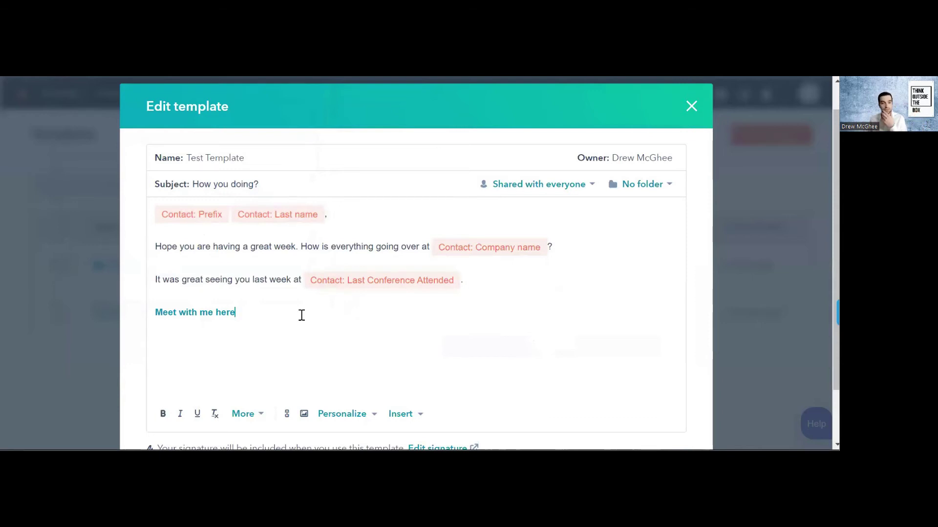
left_click(304, 414)
mouse_move(684, 272)
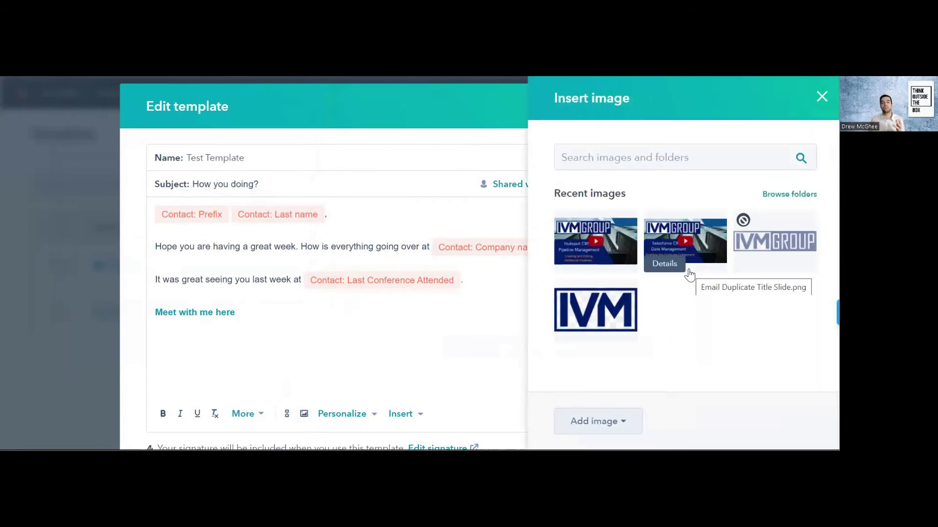
left_click(595, 241)
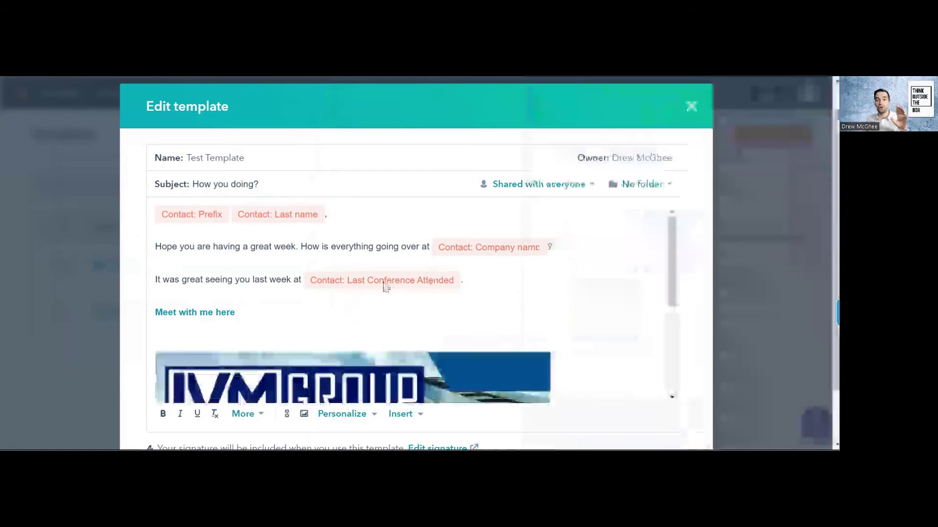
left_click(398, 324)
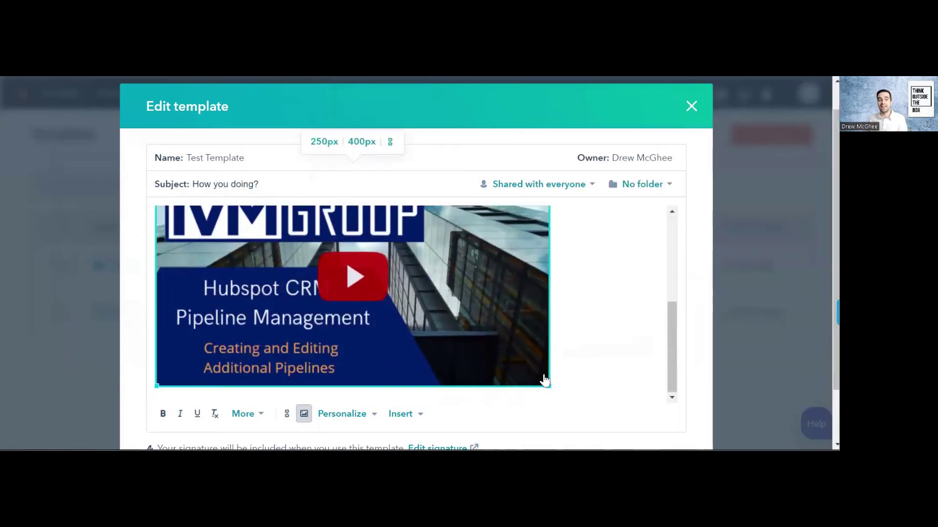
left_click_drag(548, 388, 470, 329)
right_click(470, 327)
left_click(498, 362)
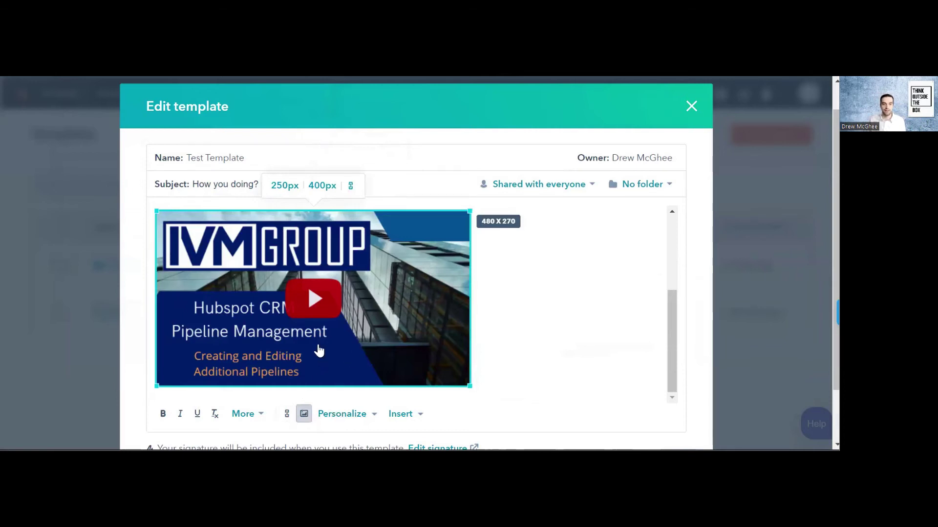
left_click(286, 414)
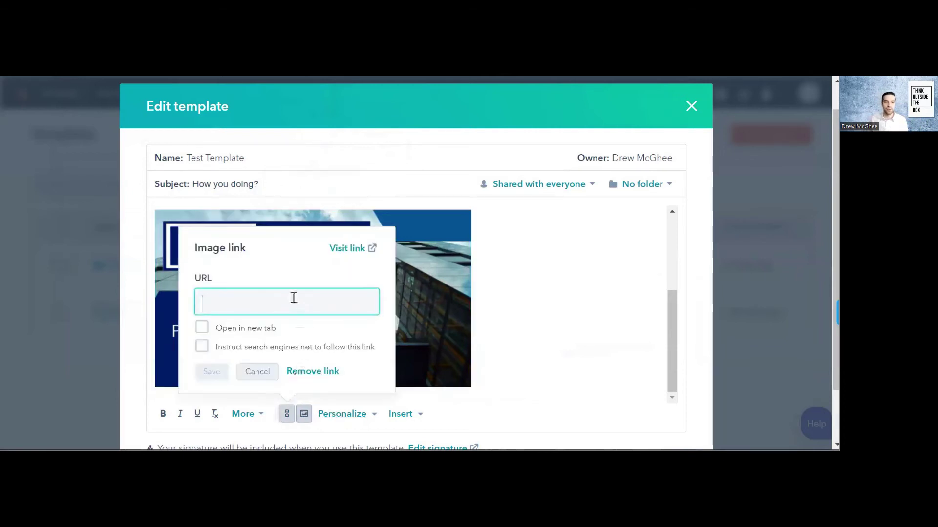
type("https://www.youtube.com/watch?v=aGliX1uZ8i0")
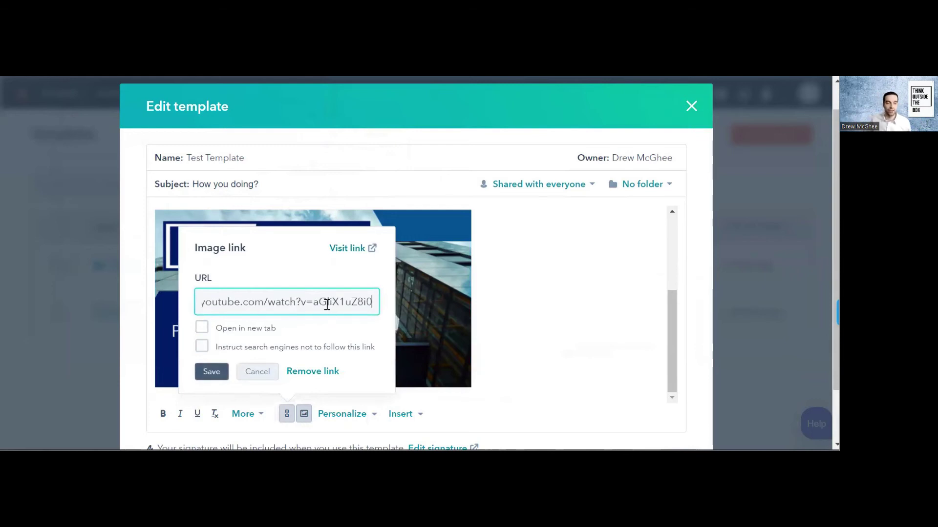
left_click(217, 372)
Shrink the linked image further to about 381 x 214, keeping it below the meeting link.
left_click(453, 328)
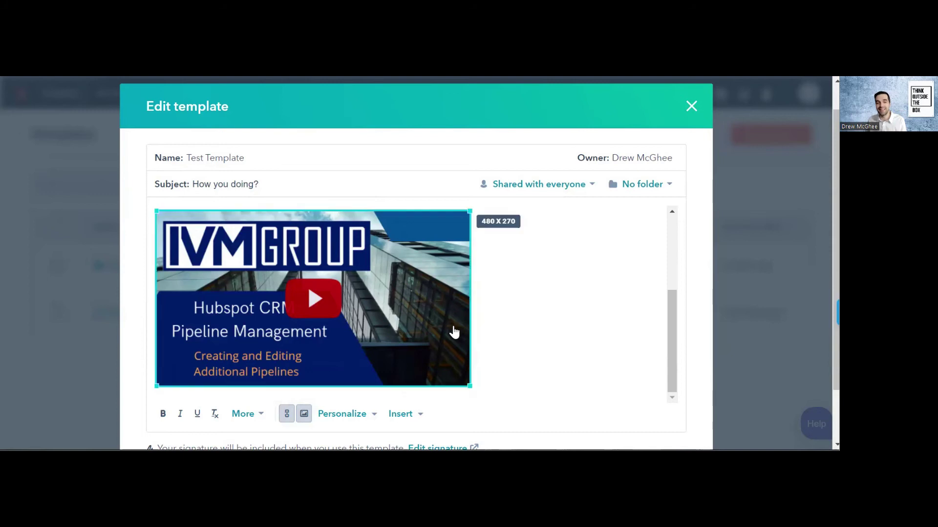
left_click_drag(470, 388, 423, 343)
scroll(486, 336, "up", 3)
scroll(487, 336, "down", 2)
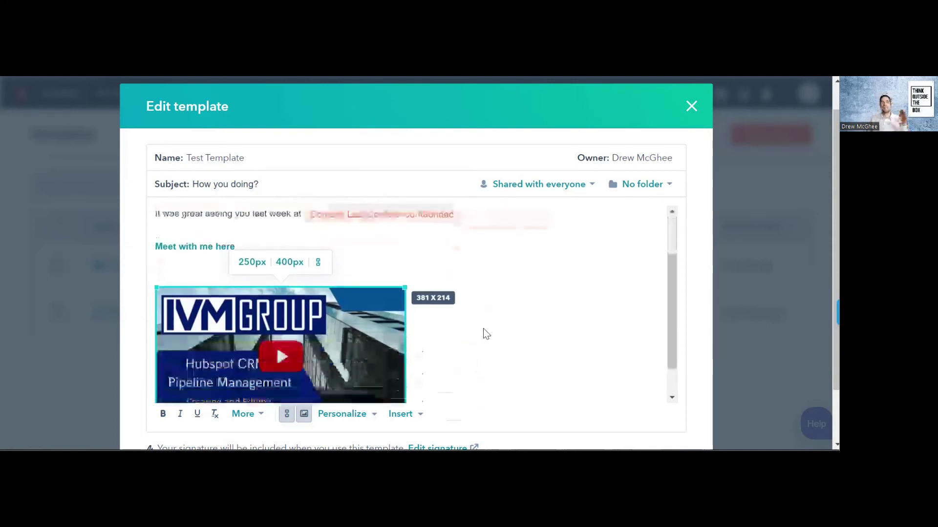
scroll(486, 334, "down", 1)
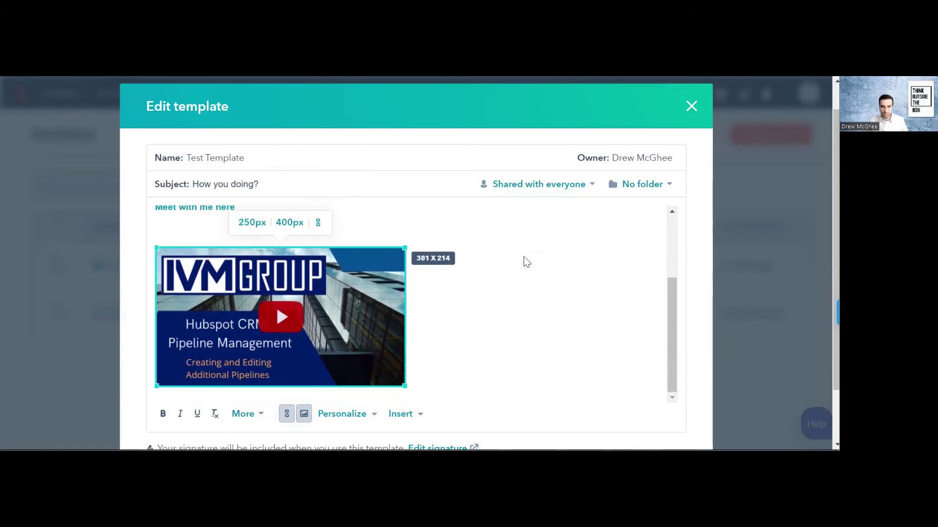
Review the whole message body and save the changes to the existing template.
scroll(524, 257, "down", 2)
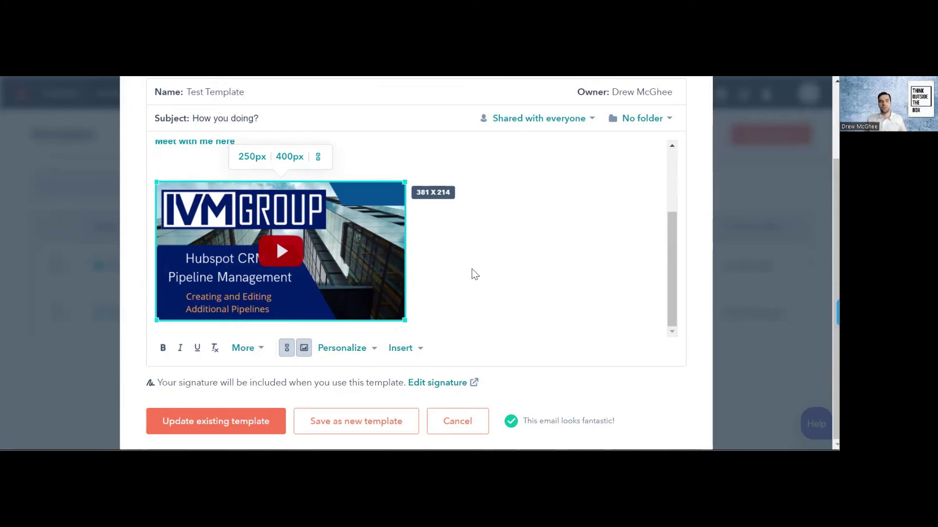
scroll(475, 275, "up", 3)
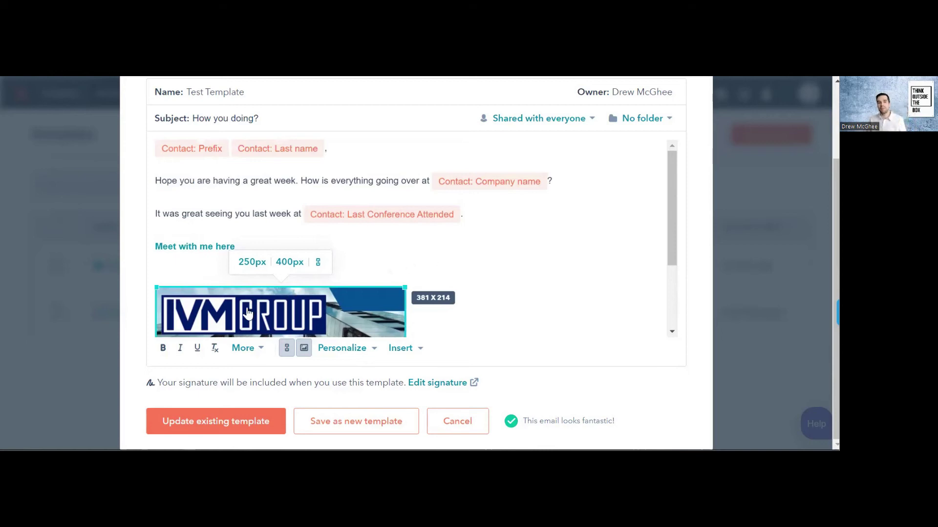
left_click(209, 428)
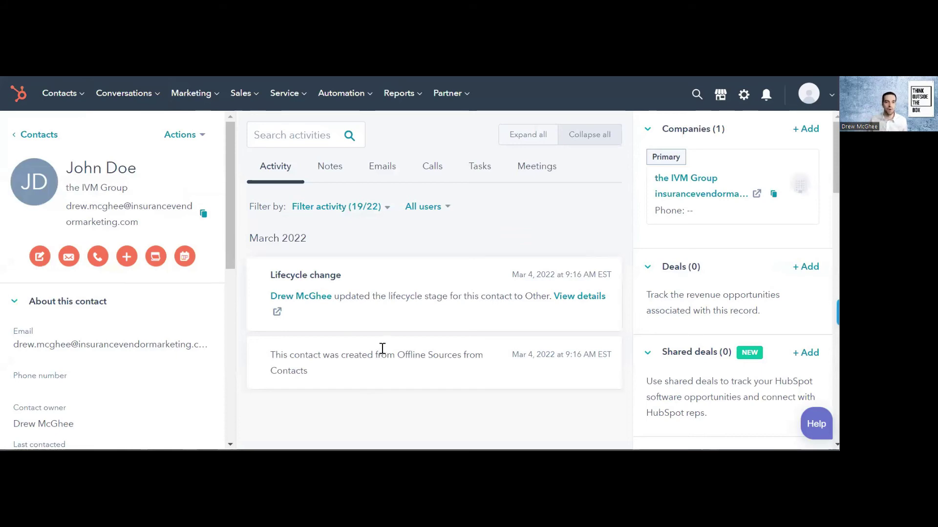
Create a new email to the contact from the contact record's email list and fill it with Test Template.
left_click(69, 256)
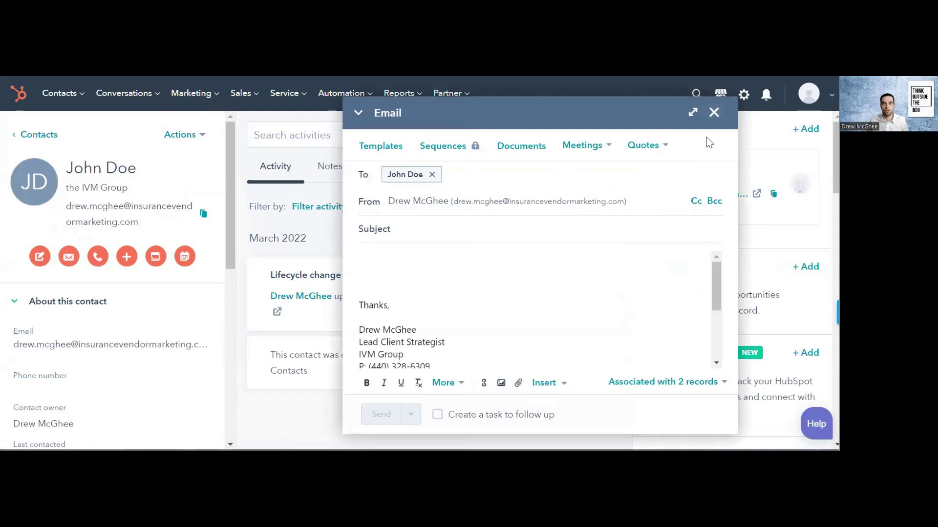
left_click(713, 117)
left_click(384, 167)
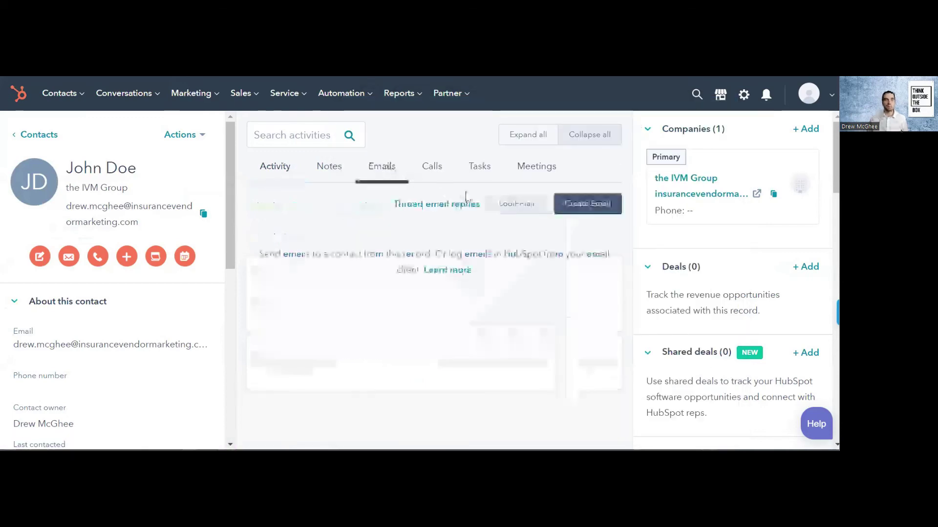
left_click(579, 213)
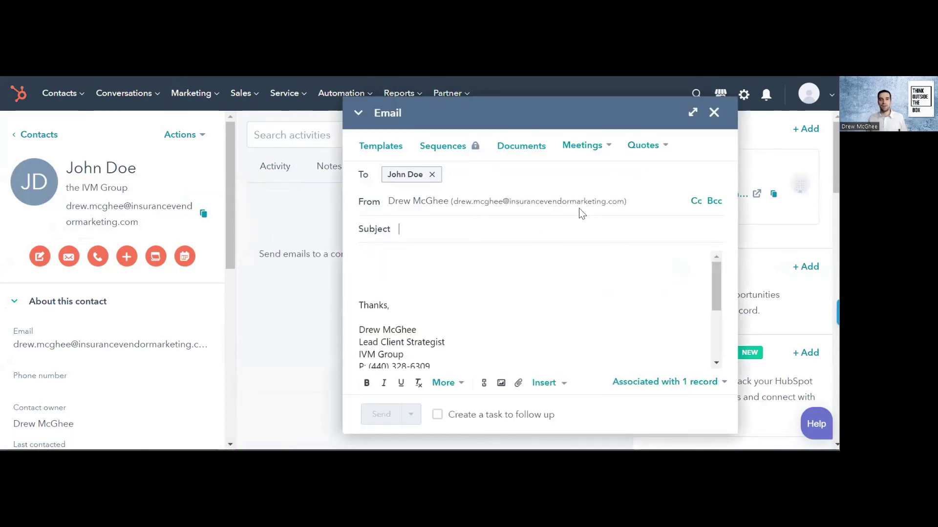
left_click(387, 147)
scroll(293, 293, "down", 1)
left_click(151, 356)
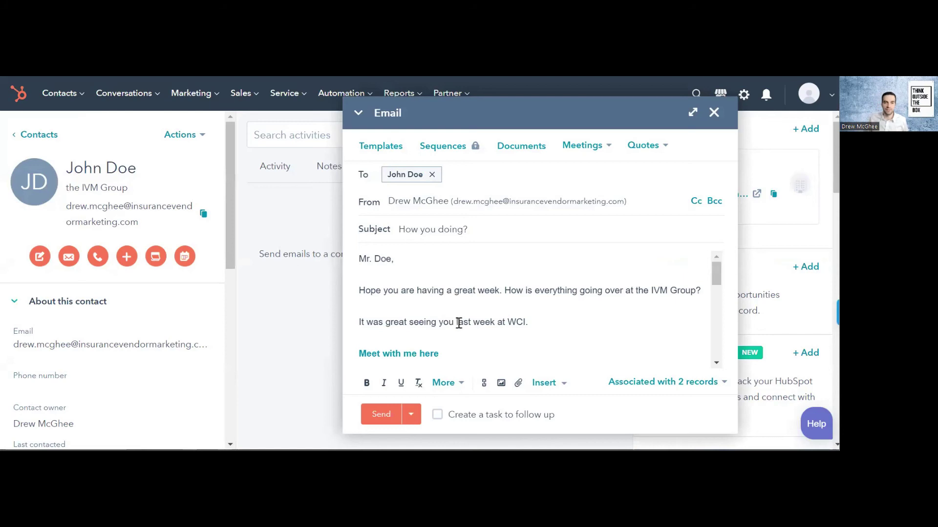
Check the filled-in message down to the linked image and send the email to the contact.
scroll(490, 331, "down", 3)
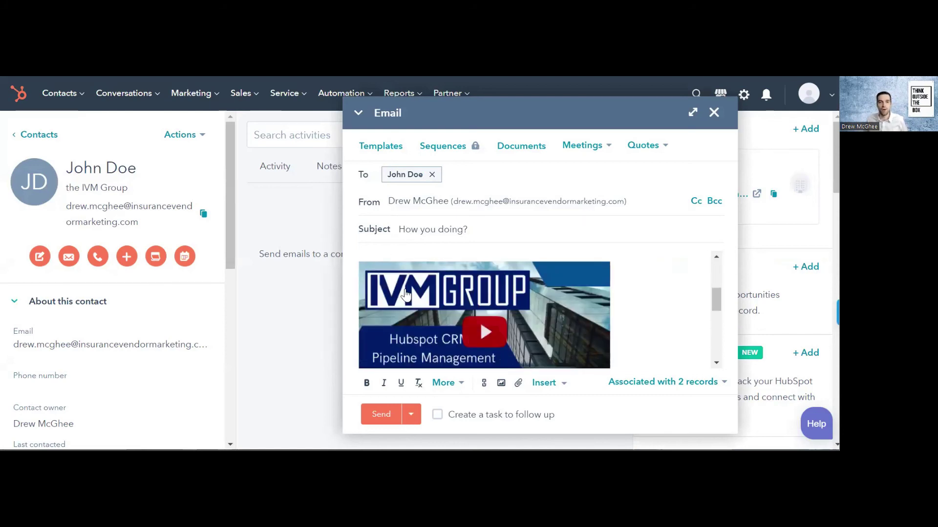
scroll(402, 298, "up", 1)
left_click(381, 414)
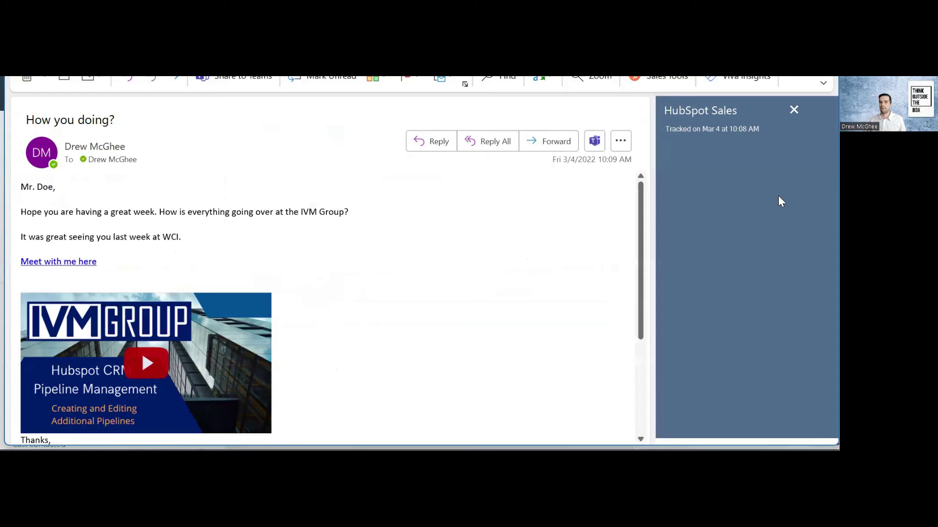
Look through the received "How you doing?" email in Outlook and close the HubSpot Sales pane beside it.
scroll(409, 247, "down", 1)
scroll(415, 264, "up", 1)
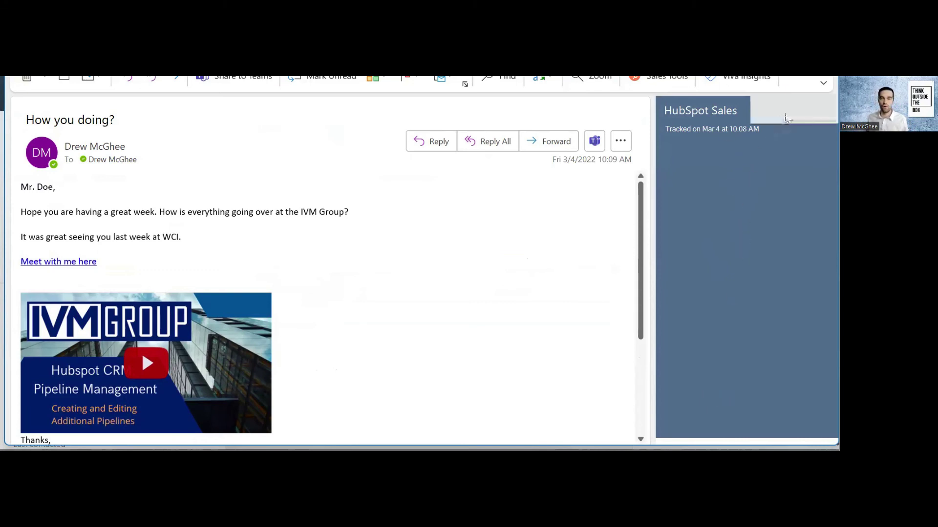
left_click(794, 111)
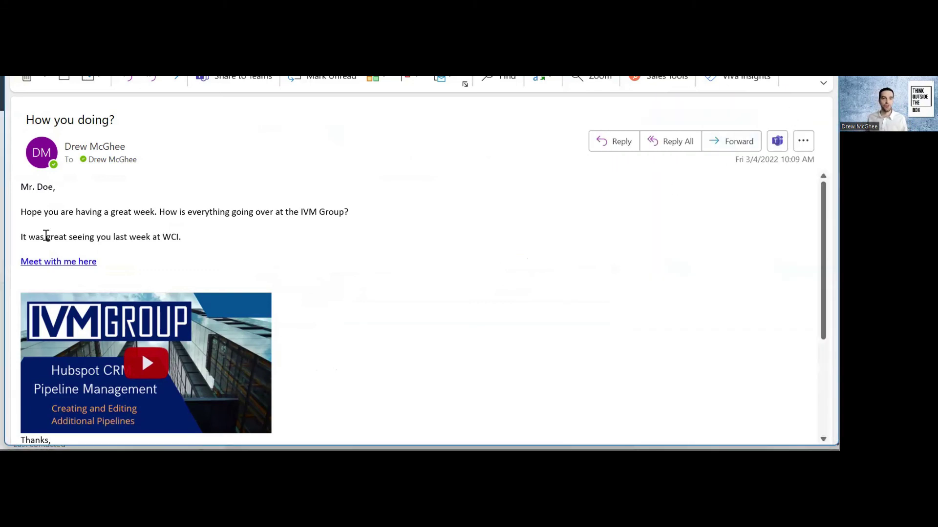
Test the received email's "Meet with me here" link and the image's YouTube link, and close the opened pages and the email.
left_click(66, 267)
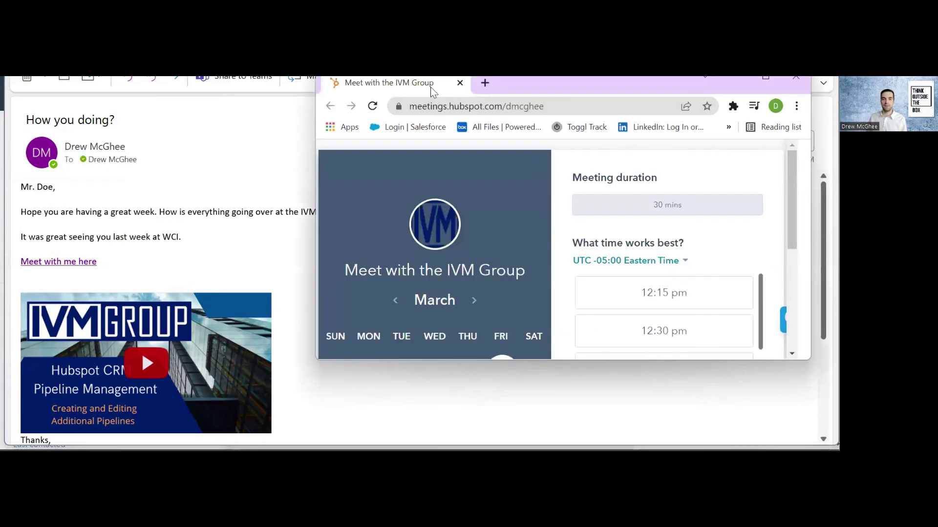
left_click(93, 276)
left_click(111, 337)
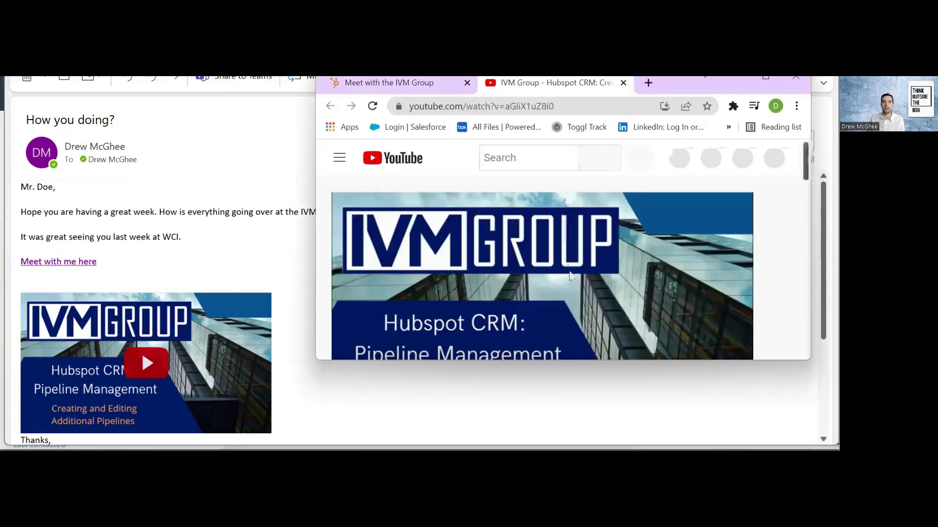
scroll(390, 336, "down", 2)
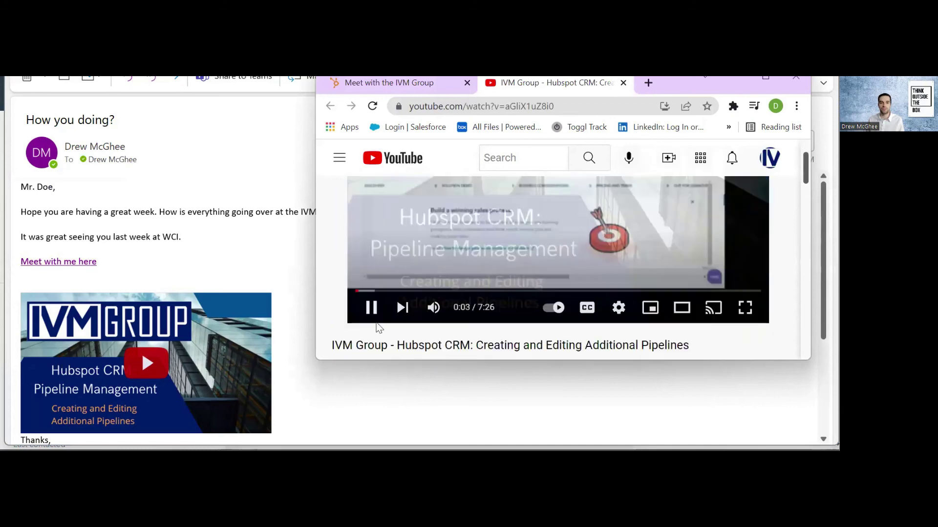
left_click(374, 295)
scroll(386, 276, "up", 2)
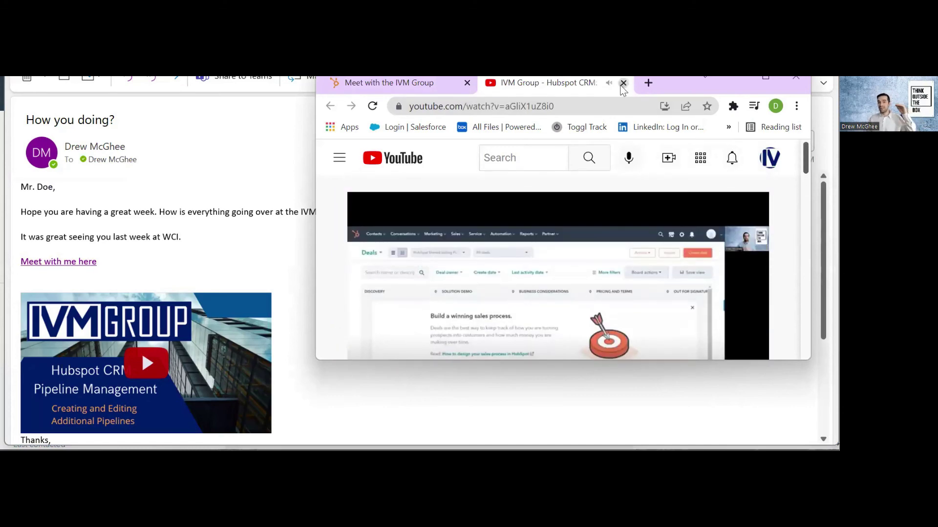
left_click(623, 83)
left_click(795, 83)
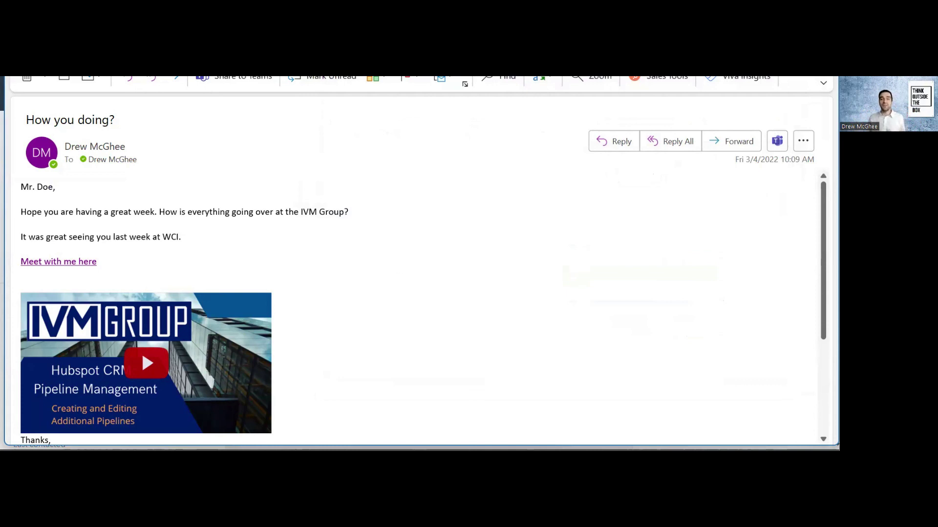
key("alt+F4")
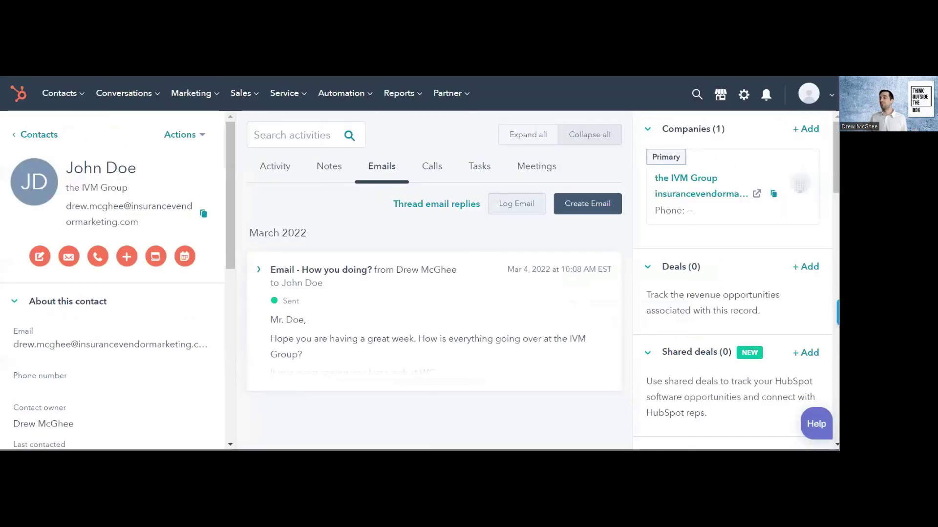